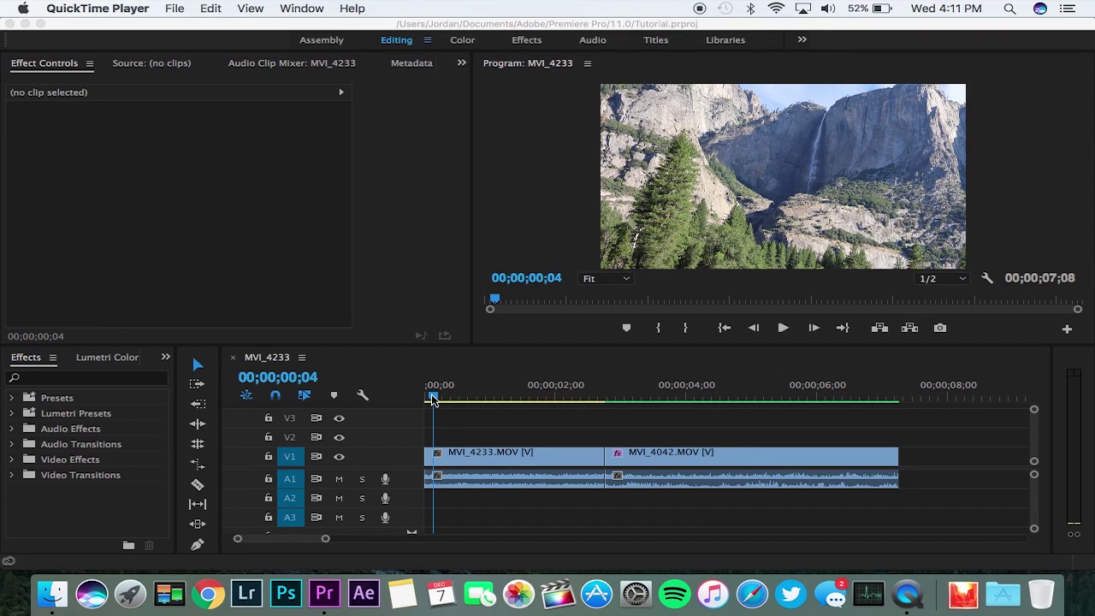
- Scrub through MVI_4233.MOV to the passing tree and mute audio track A1
{"action": "left_click", "coordinate": [433, 399]}
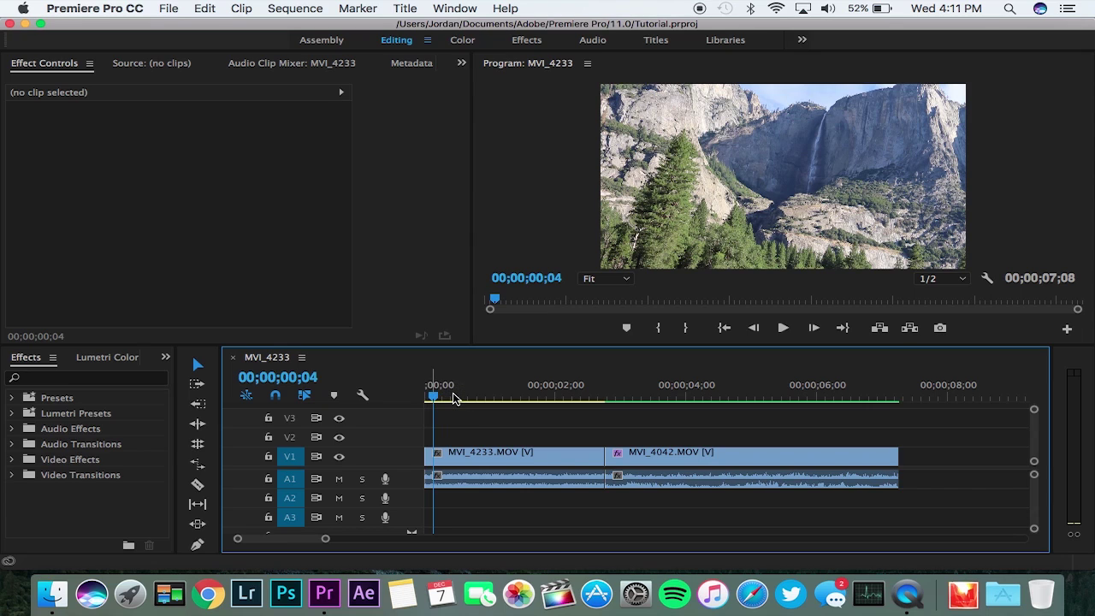
{"action": "left_click", "coordinate": [565, 397]}
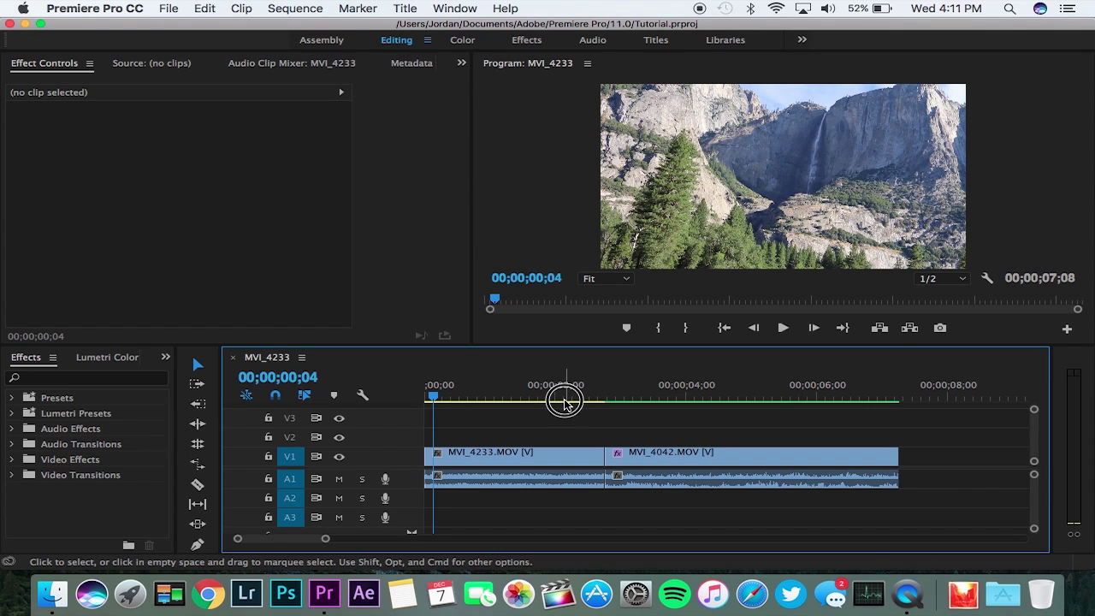
{"action": "left_click", "coordinate": [533, 398]}
{"action": "left_click_drag", "start_coordinate": [534, 399], "coordinate": [573, 399]}
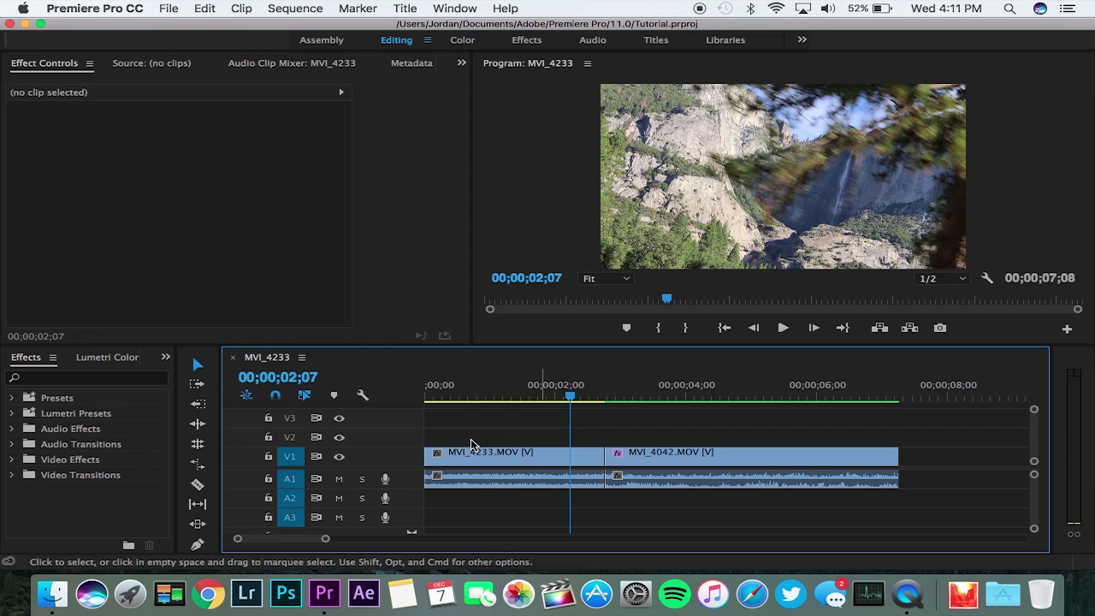
{"action": "left_click", "coordinate": [339, 479]}
- Overlap the clips with MVI_4233.MOV on V2 and MVI_4042.MOV on V1 starting at 00;00;02;08, as the tree trunk crosses the view
{"action": "mouse_move", "coordinate": [572, 399]}
{"action": "left_mouse_down"}
{"action": "mouse_move", "coordinate": [595, 399]}
{"action": "mouse_move", "coordinate": [579, 399]}
{"action": "left_mouse_up"}
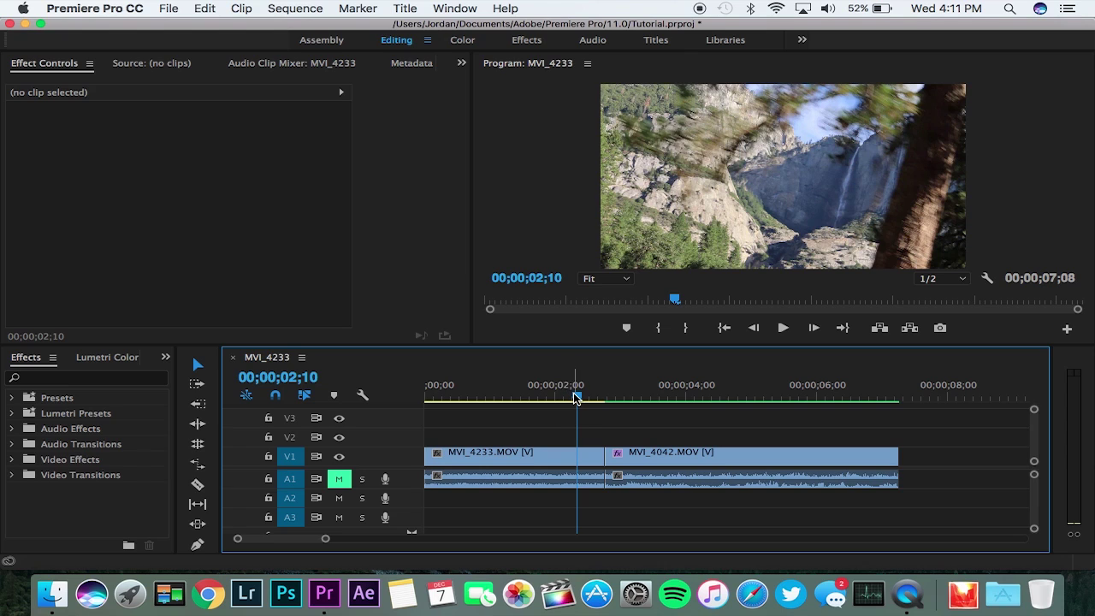
{"action": "left_click_drag", "start_coordinate": [576, 399], "coordinate": [546, 399]}
{"action": "key", "text": "Right"}
{"action": "key", "text": "Right"}
{"action": "key", "text": "Right"}
{"action": "key", "text": "Right"}
{"action": "key", "text": "Right"}
{"action": "key", "text": "Right"}
{"action": "key", "text": "Right"}
{"action": "key", "text": "Right"}
{"action": "key", "text": "Right"}
{"action": "key", "text": "Right"}
{"action": "key", "text": "Right"}
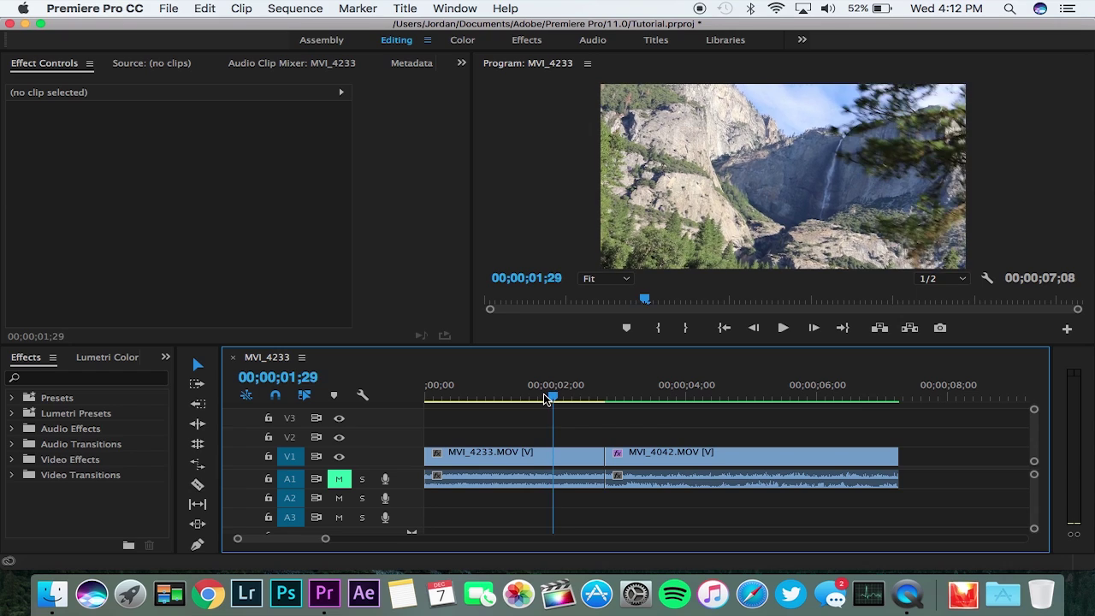
{"action": "key", "text": "Right"}
{"action": "key", "text": "Right"}
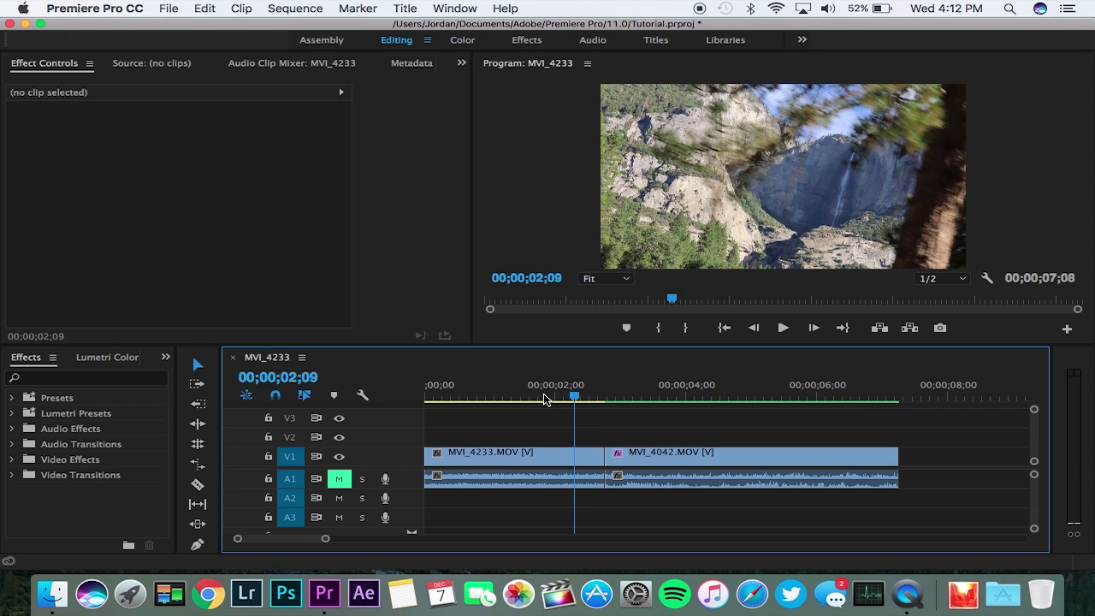
{"action": "key", "text": "Left"}
{"action": "key", "text": "Right"}
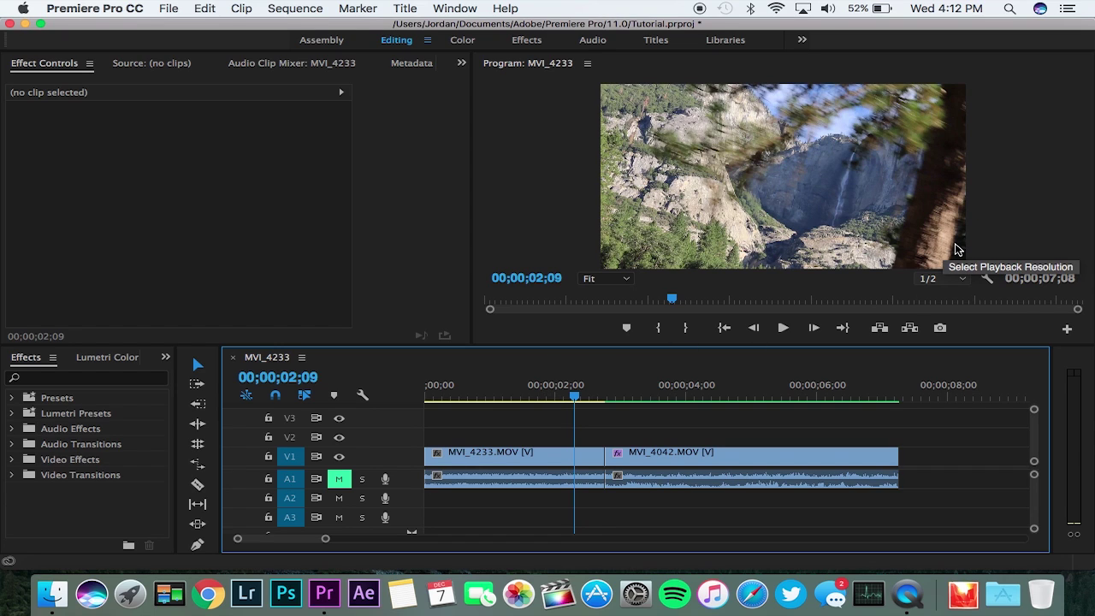
{"action": "key", "text": "Right"}
{"action": "key", "text": "Left"}
{"action": "key", "text": "Left"}
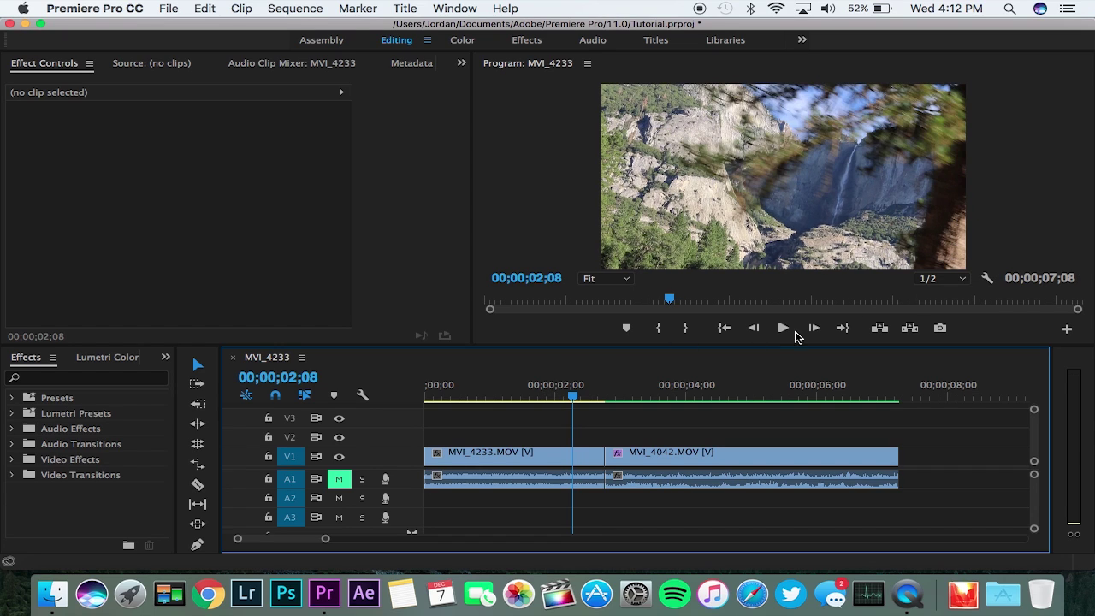
{"action": "mouse_move", "coordinate": [574, 452]}
{"action": "left_mouse_down"}
{"action": "mouse_move", "coordinate": [578, 442]}
{"action": "mouse_move", "coordinate": [610, 453]}
{"action": "mouse_move", "coordinate": [591, 459]}
{"action": "left_mouse_up"}
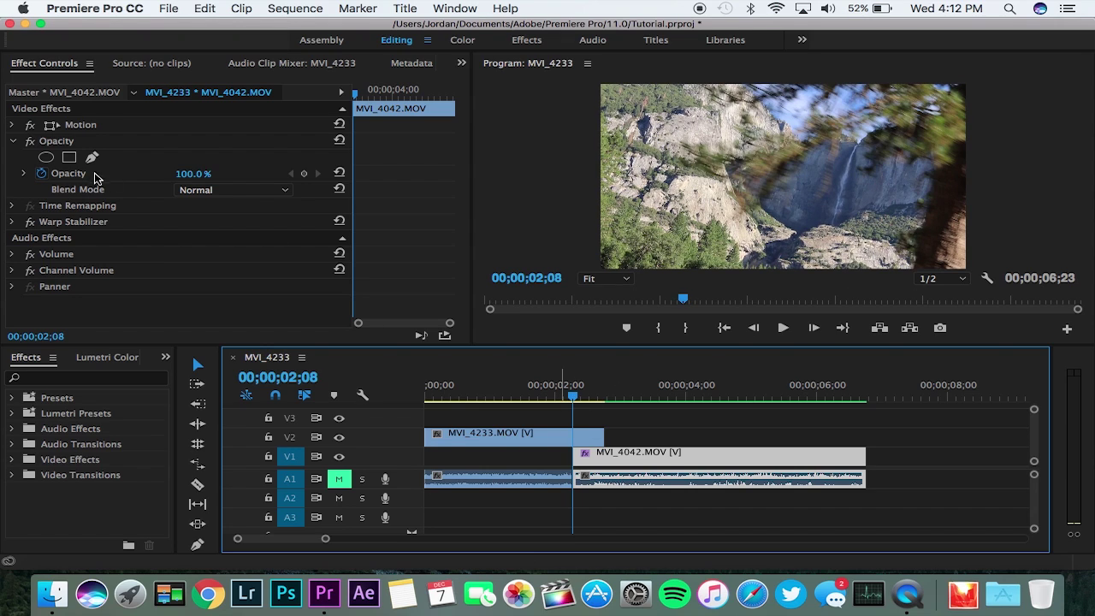
- Add a rectangular opacity mask to MVI_4233.MOV and enable Mask Path keyframing at 00;00;02;09
{"action": "left_click", "coordinate": [511, 440]}
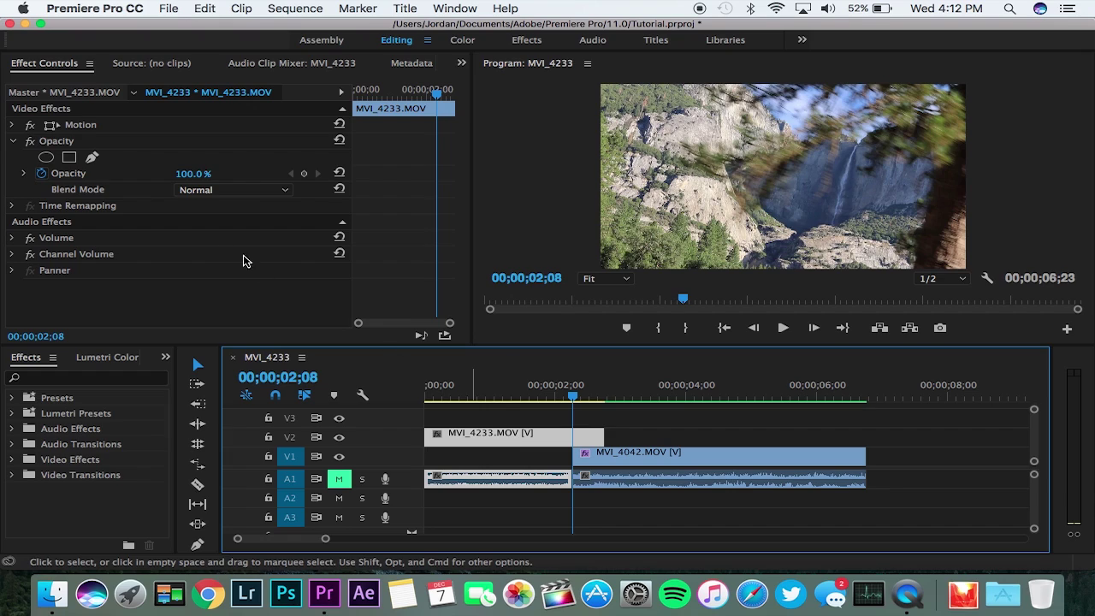
{"action": "left_click", "coordinate": [14, 143]}
{"action": "left_click", "coordinate": [13, 142]}
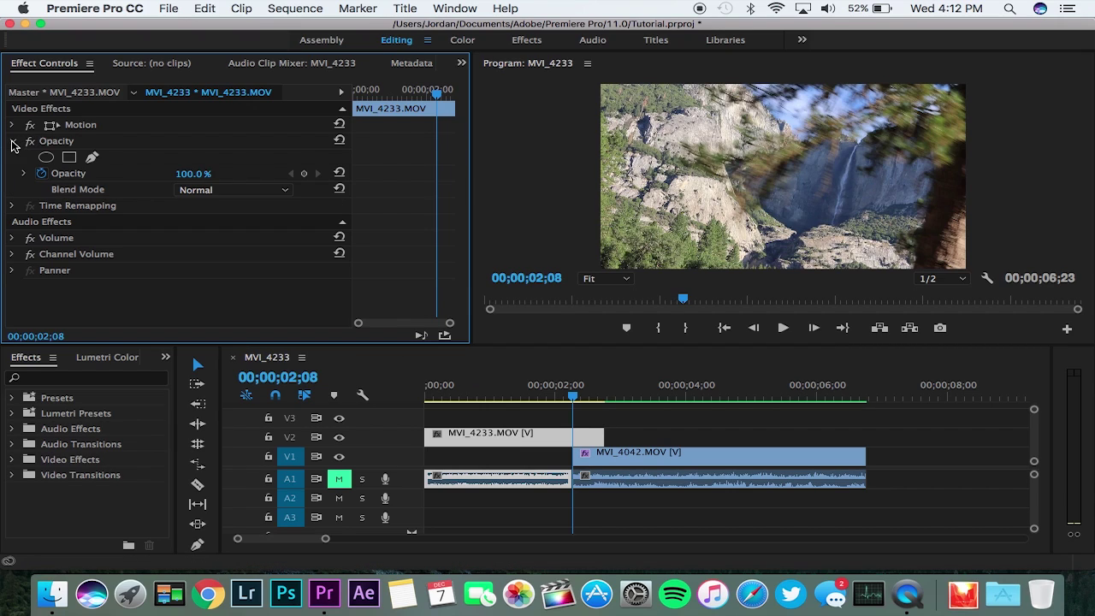
{"action": "left_click", "coordinate": [69, 157]}
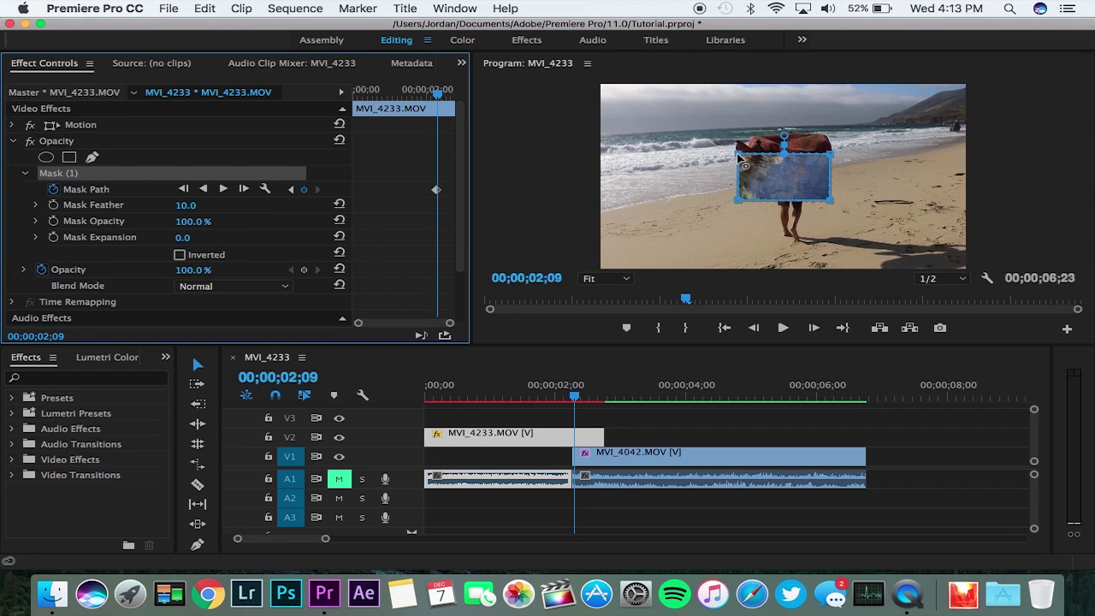
- Stretch the rectangular mask's four corners outward to the edges of the video frame
{"action": "left_click_drag", "start_coordinate": [738, 156], "coordinate": [599, 86]}
{"action": "left_click_drag", "start_coordinate": [741, 200], "coordinate": [602, 269]}
{"action": "left_click_drag", "start_coordinate": [830, 202], "coordinate": [970, 268]}
{"action": "left_click_drag", "start_coordinate": [830, 154], "coordinate": [973, 70]}
{"action": "left_click", "coordinate": [973, 70]}
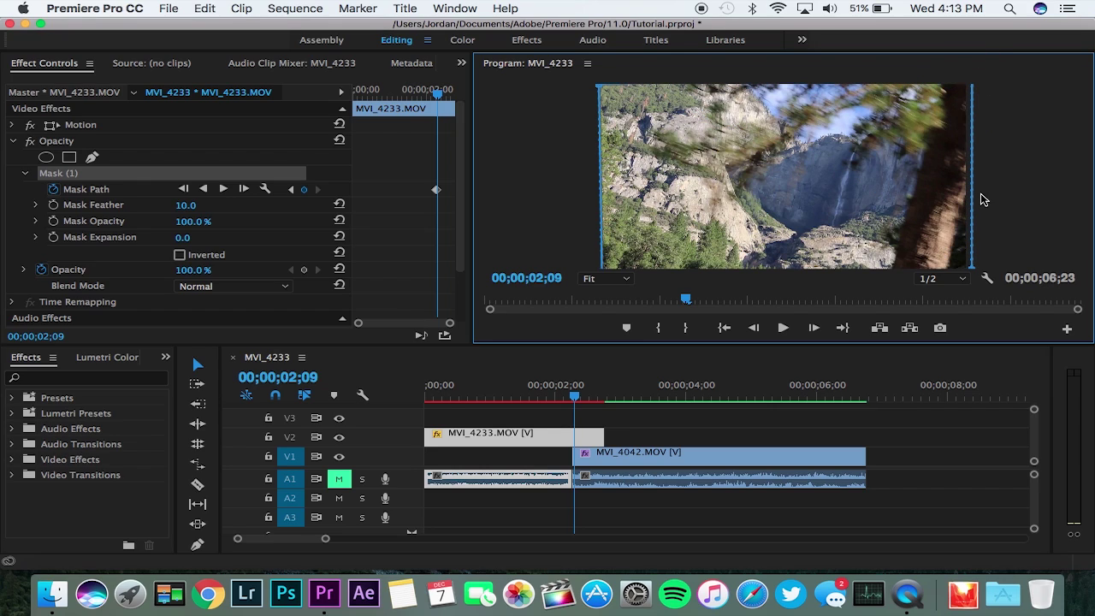
- Try the mask's Inverted option with its lower-right corner pulled inward, and restore the non-inverted mask
{"action": "left_click_drag", "start_coordinate": [971, 269], "coordinate": [884, 237]}
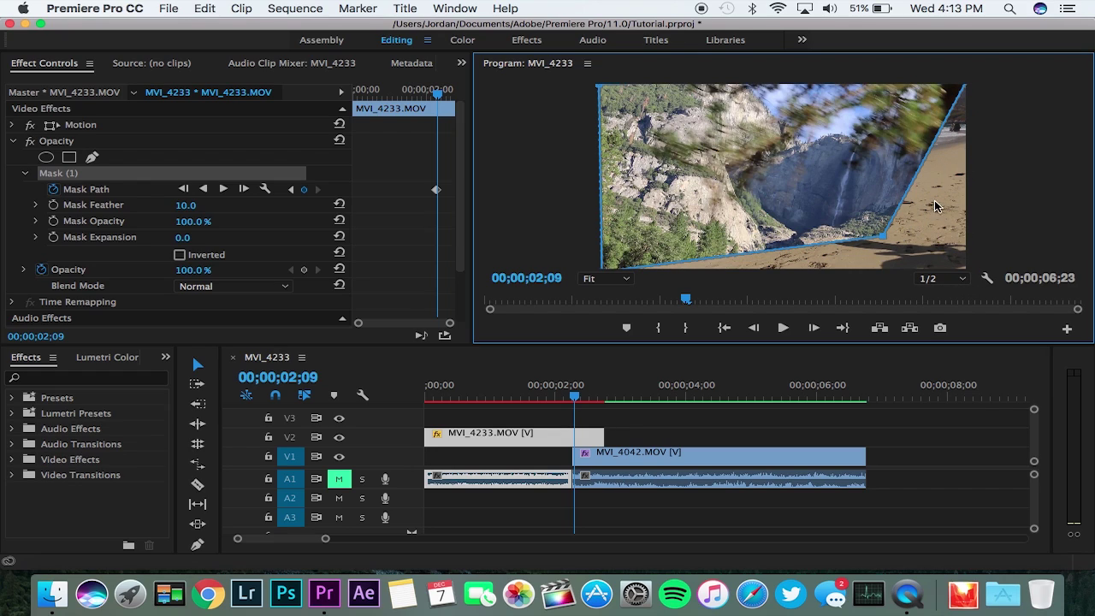
{"action": "left_click", "coordinate": [181, 255]}
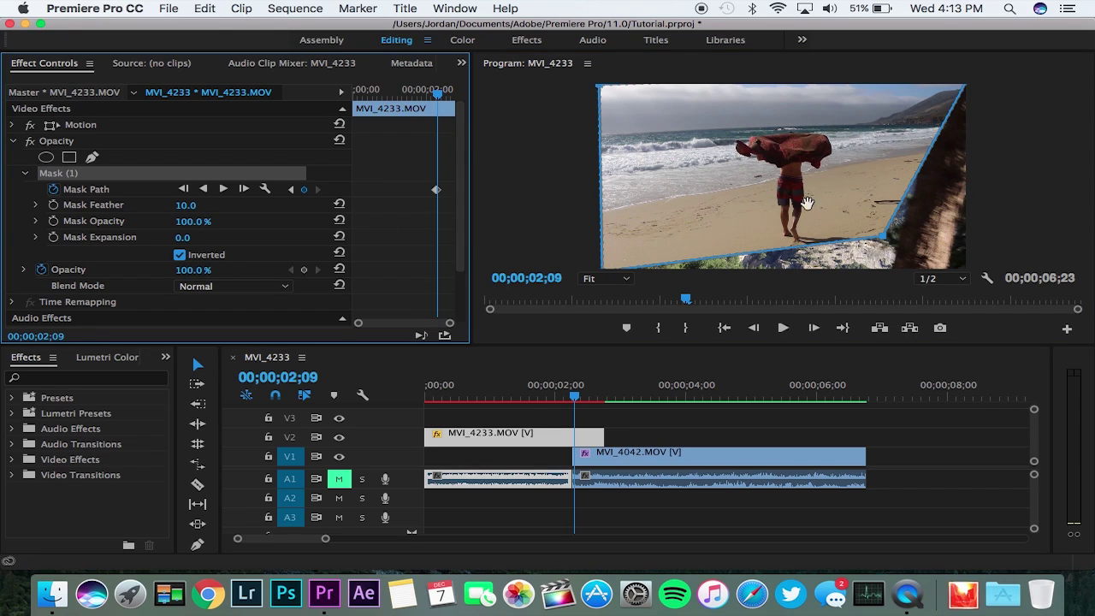
{"action": "left_click", "coordinate": [180, 255]}
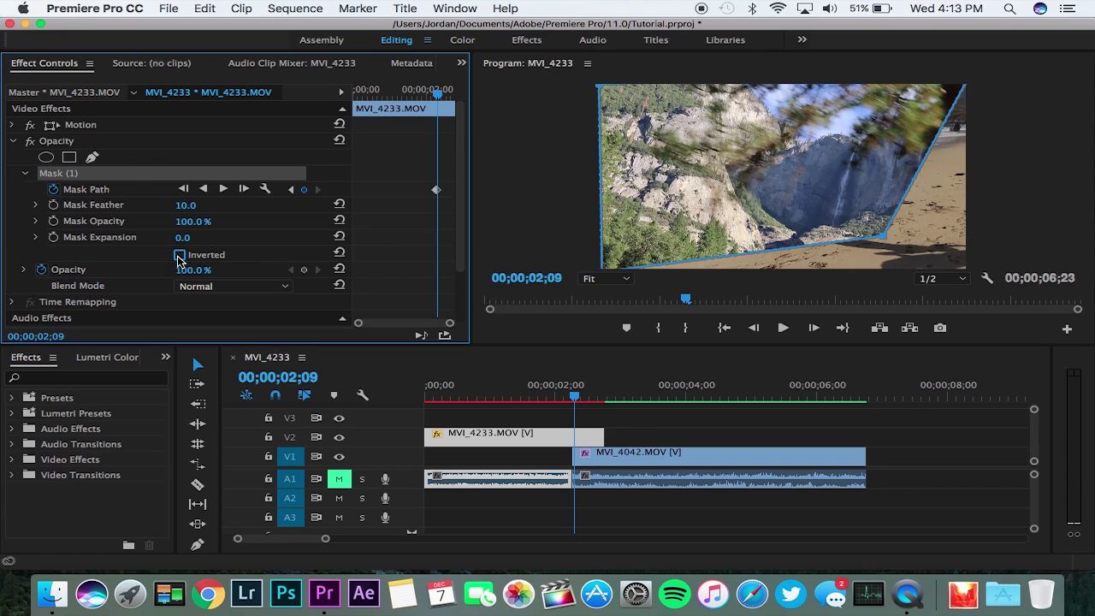
- Fit the mask's right edge to the trailing side of the tree trunk at 00;00;02;09, adding a point partway along that edge
{"action": "left_click_drag", "start_coordinate": [881, 239], "coordinate": [946, 271]}
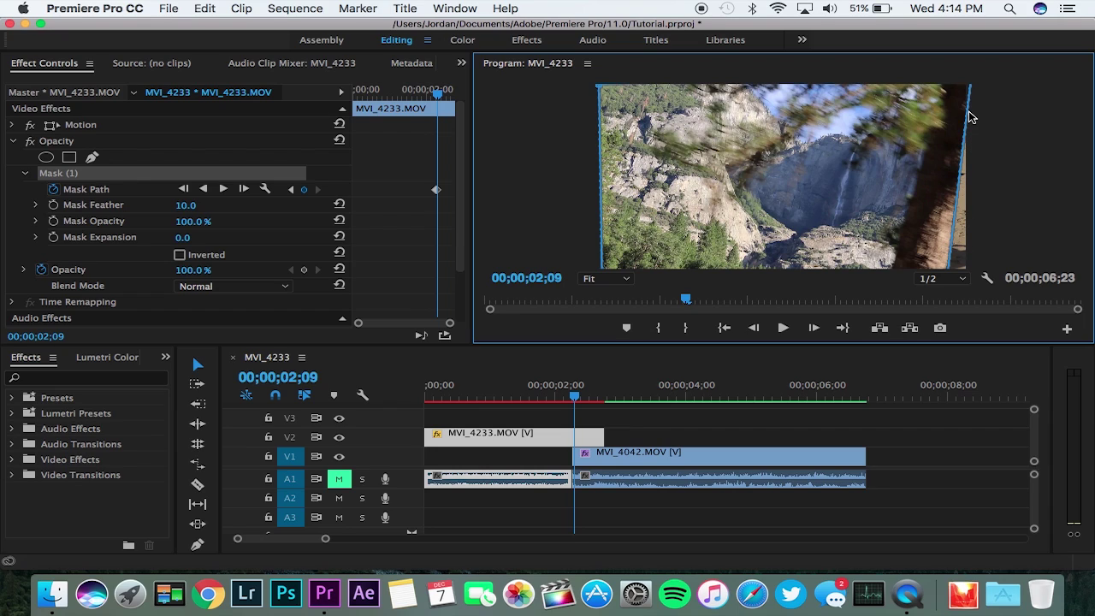
{"action": "left_click_drag", "start_coordinate": [969, 120], "coordinate": [972, 160]}
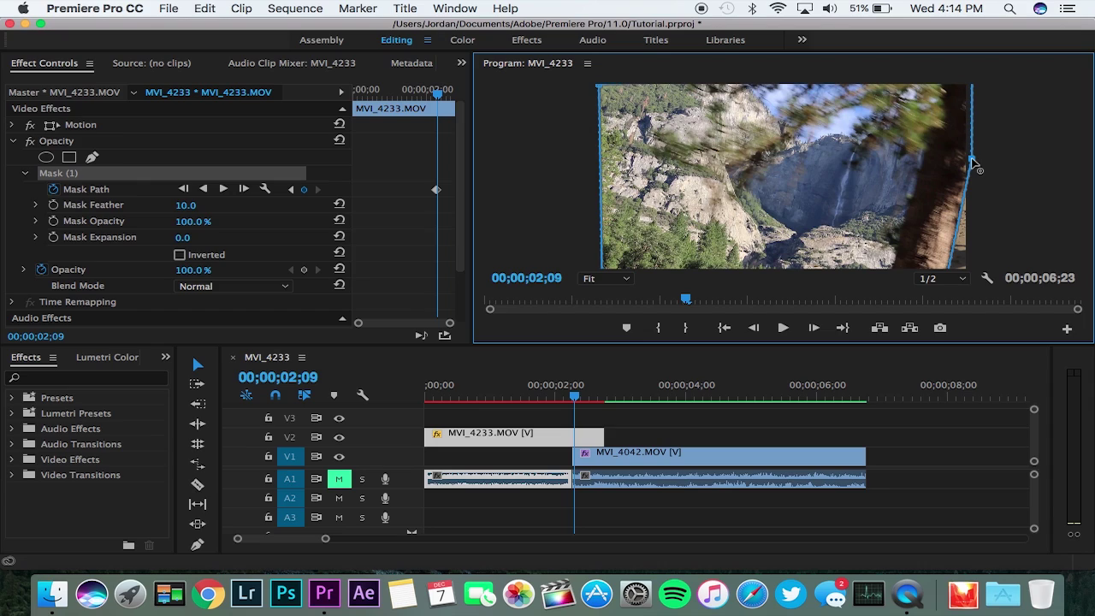
- Track the mask forward to 00;00;02;10, shift it left with the trunk and reshape its right edge toward the frame's upper-right corner
{"action": "left_click", "coordinate": [245, 190]}
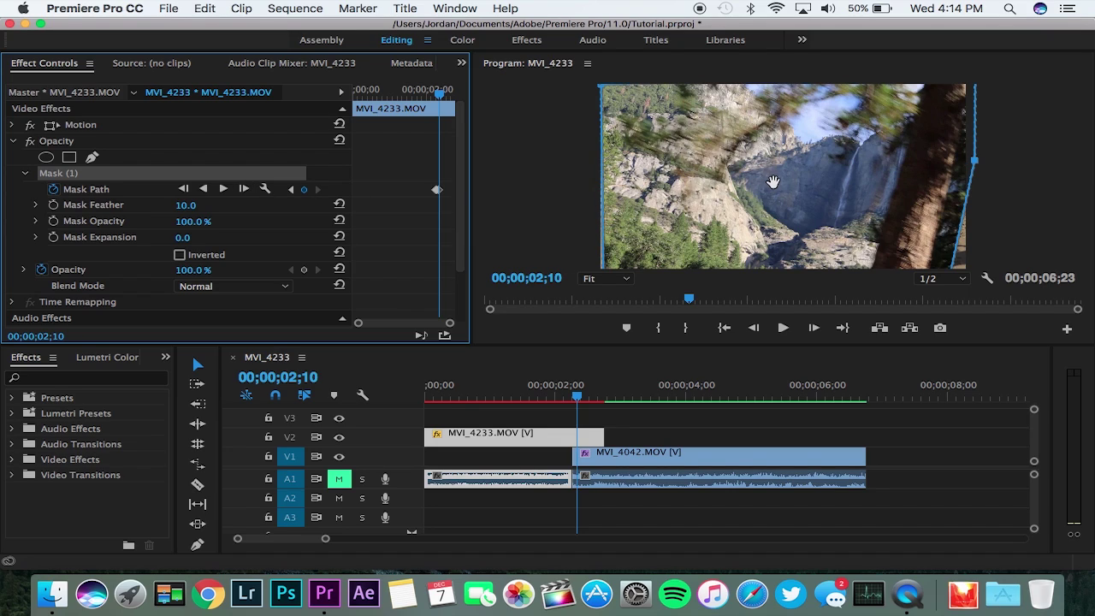
{"action": "left_click_drag", "start_coordinate": [826, 180], "coordinate": [808, 183]}
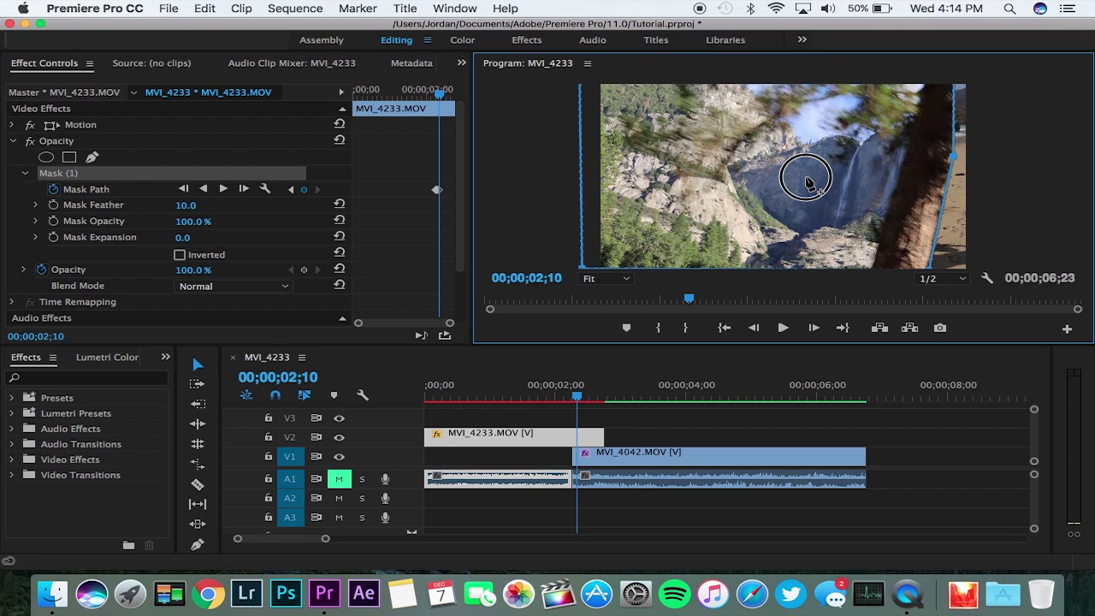
{"action": "left_click_drag", "start_coordinate": [953, 161], "coordinate": [974, 73]}
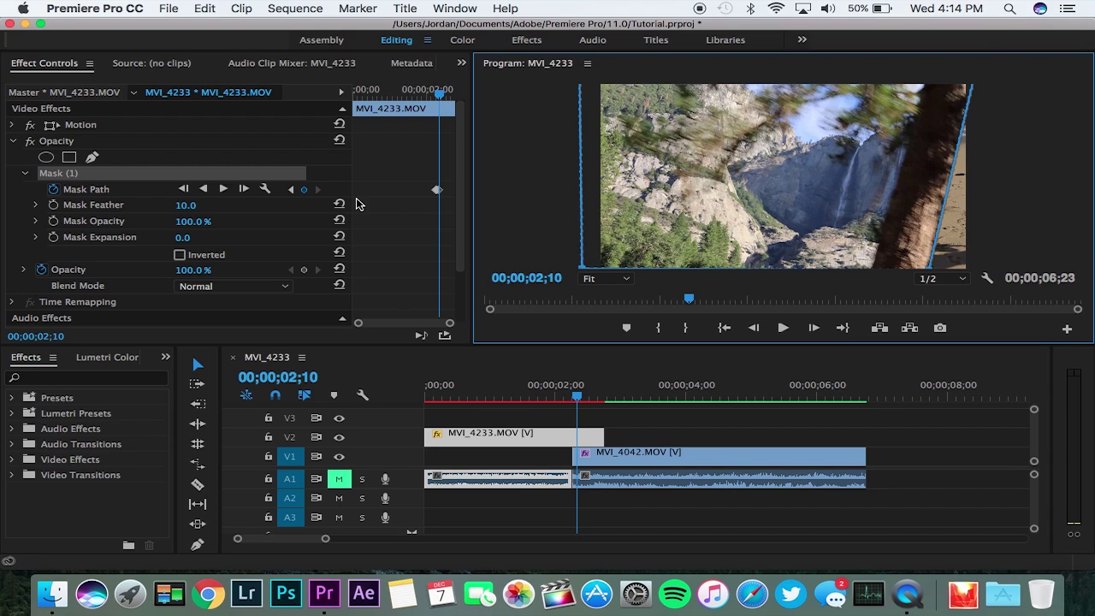
- Advance the mask frame by frame to 00;00;02;13, shifting it left to follow the trunk's trailing edge
{"action": "left_click", "coordinate": [243, 189]}
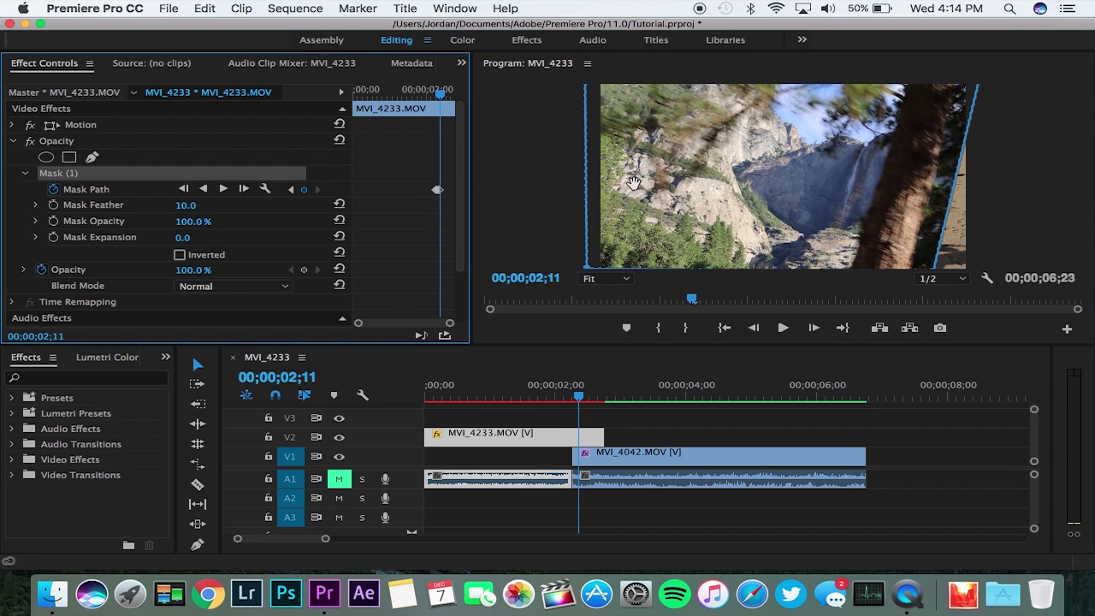
{"action": "left_click_drag", "start_coordinate": [799, 188], "coordinate": [772, 189]}
{"action": "left_click", "coordinate": [245, 189]}
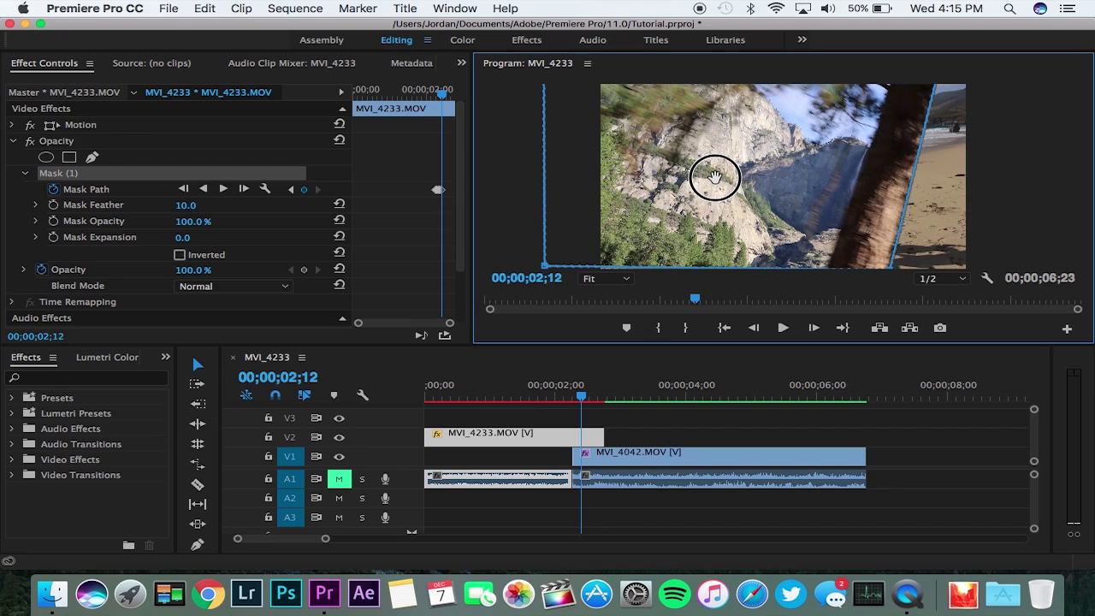
{"action": "left_click", "coordinate": [245, 189]}
{"action": "left_click_drag", "start_coordinate": [750, 188], "coordinate": [720, 190]}
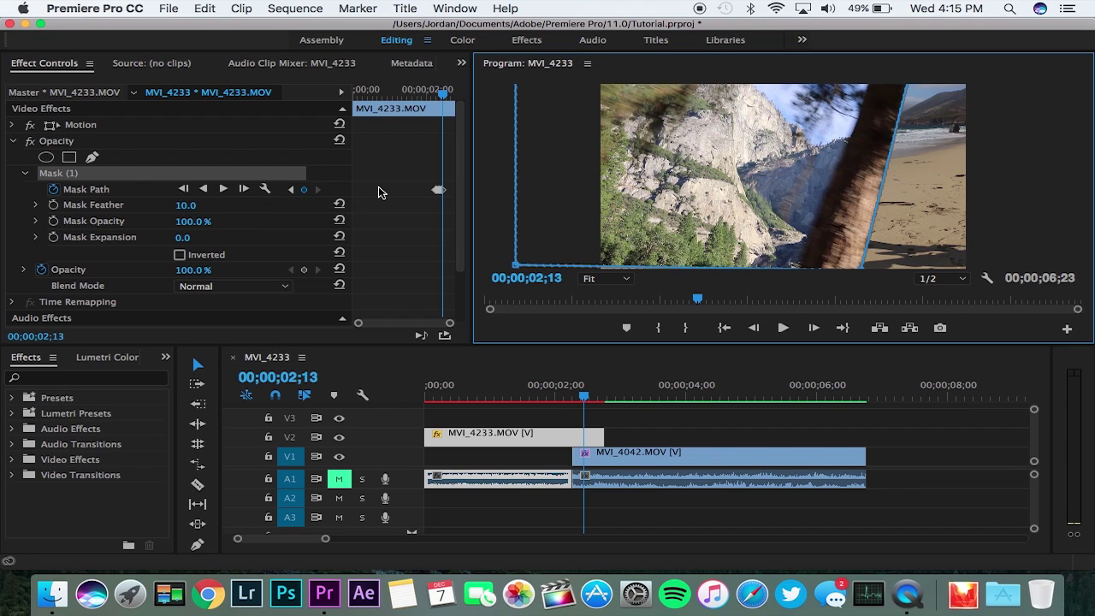
- Track the mask to 00;00;02;14, align it with the trunk and move its upper-right corner outward to match the trunk's slant
{"action": "left_click", "coordinate": [245, 189]}
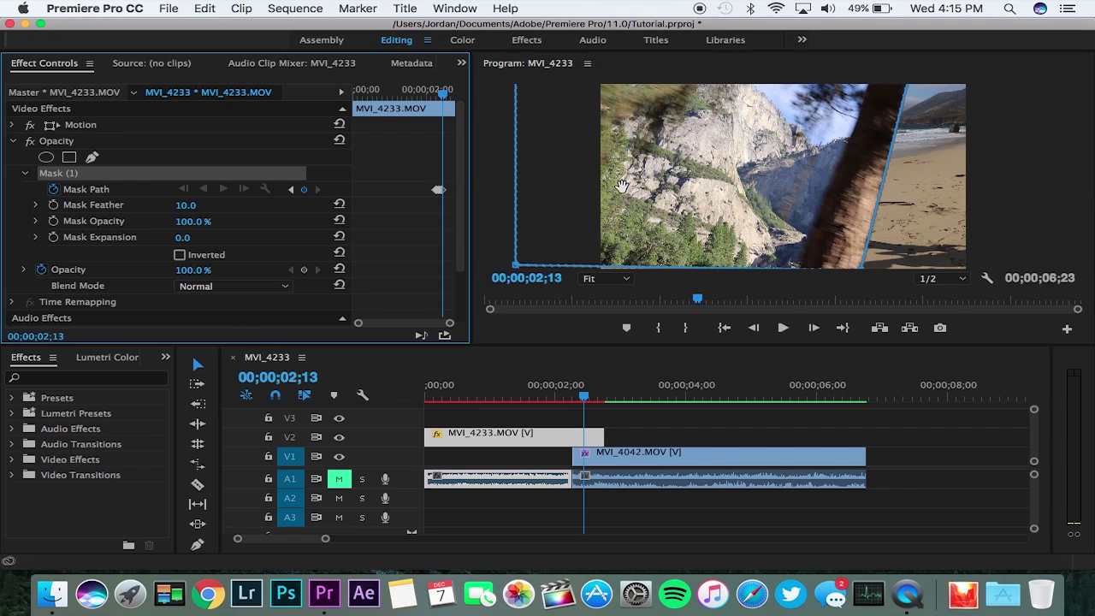
{"action": "left_click_drag", "start_coordinate": [648, 190], "coordinate": [622, 196]}
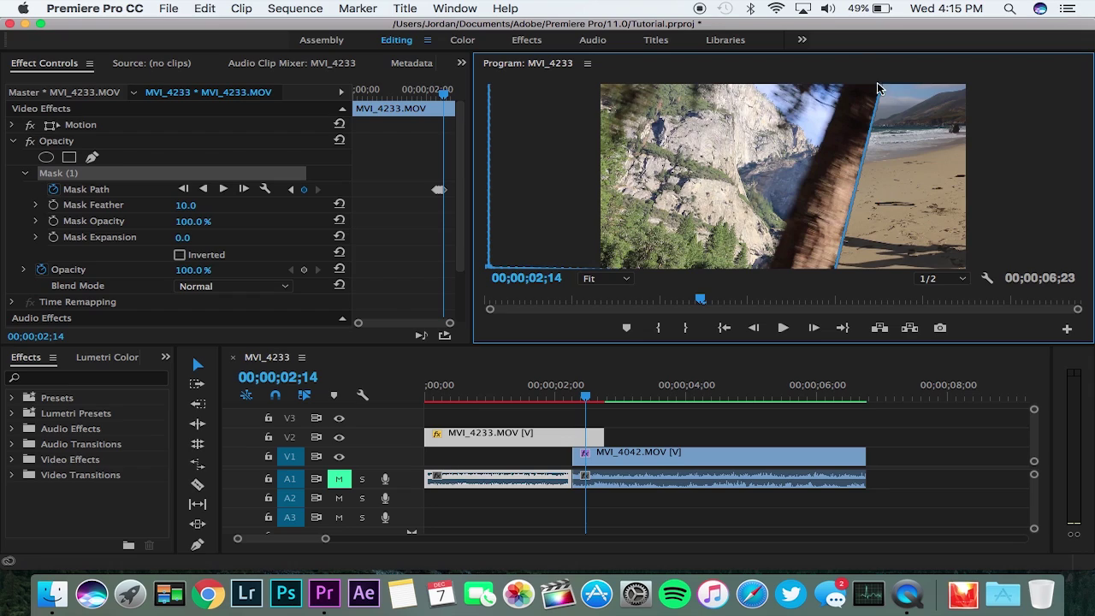
{"action": "mouse_move", "coordinate": [876, 88]}
{"action": "left_mouse_down"}
{"action": "mouse_move", "coordinate": [912, 93]}
{"action": "mouse_move", "coordinate": [895, 86]}
{"action": "left_mouse_up"}
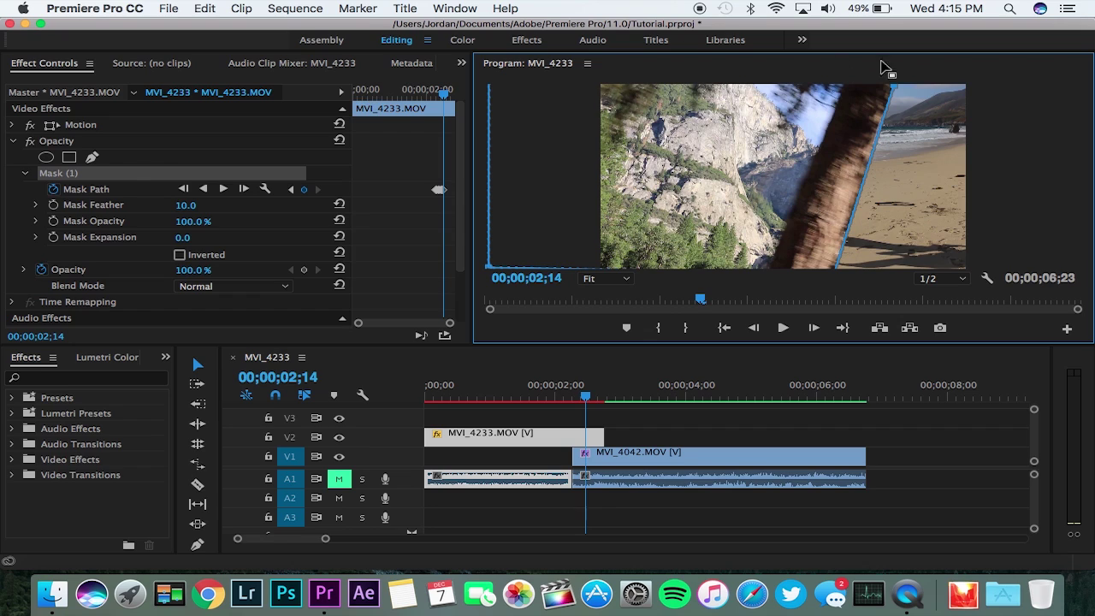
- Continue the mask to 00;00;02;17, shifting it left with the trunk and adjusting its upper-right corner to the trunk's edge
{"action": "left_click", "coordinate": [244, 189]}
{"action": "left_click_drag", "start_coordinate": [697, 187], "coordinate": [602, 183]}
{"action": "left_click", "coordinate": [244, 189]}
{"action": "left_click", "coordinate": [244, 189]}
{"action": "mouse_move", "coordinate": [789, 85]}
{"action": "left_mouse_down"}
{"action": "mouse_move", "coordinate": [850, 90]}
{"action": "mouse_move", "coordinate": [819, 66]}
{"action": "mouse_move", "coordinate": [807, 89]}
{"action": "left_mouse_up"}
{"action": "left_click", "coordinate": [809, 74]}
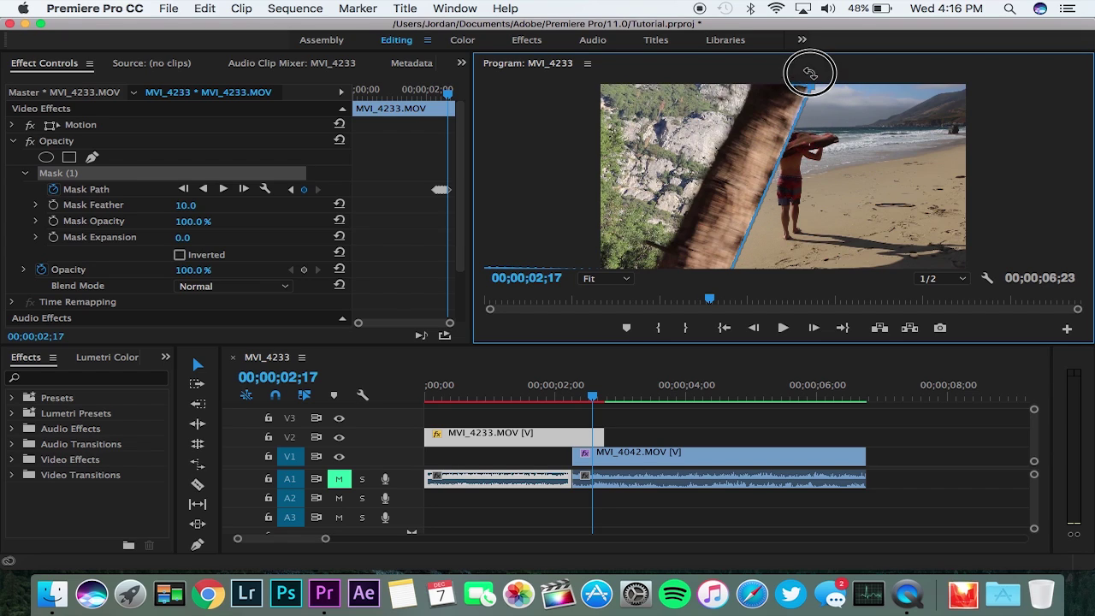
- Keep moving the mask left with the trunk on each remaining frame until it lies completely outside the picture at 00;00;02;22
{"action": "left_click", "coordinate": [244, 189]}
{"action": "left_click_drag", "start_coordinate": [667, 170], "coordinate": [633, 170]}
{"action": "mouse_move", "coordinate": [772, 91]}
{"action": "left_mouse_down"}
{"action": "mouse_move", "coordinate": [782, 90]}
{"action": "mouse_move", "coordinate": [772, 85]}
{"action": "left_mouse_up"}
{"action": "key", "text": "Right"}
{"action": "left_click_drag", "start_coordinate": [638, 163], "coordinate": [497, 146]}
{"action": "key", "text": "Right"}
{"action": "left_click", "coordinate": [244, 189]}
{"action": "left_click", "coordinate": [244, 189]}
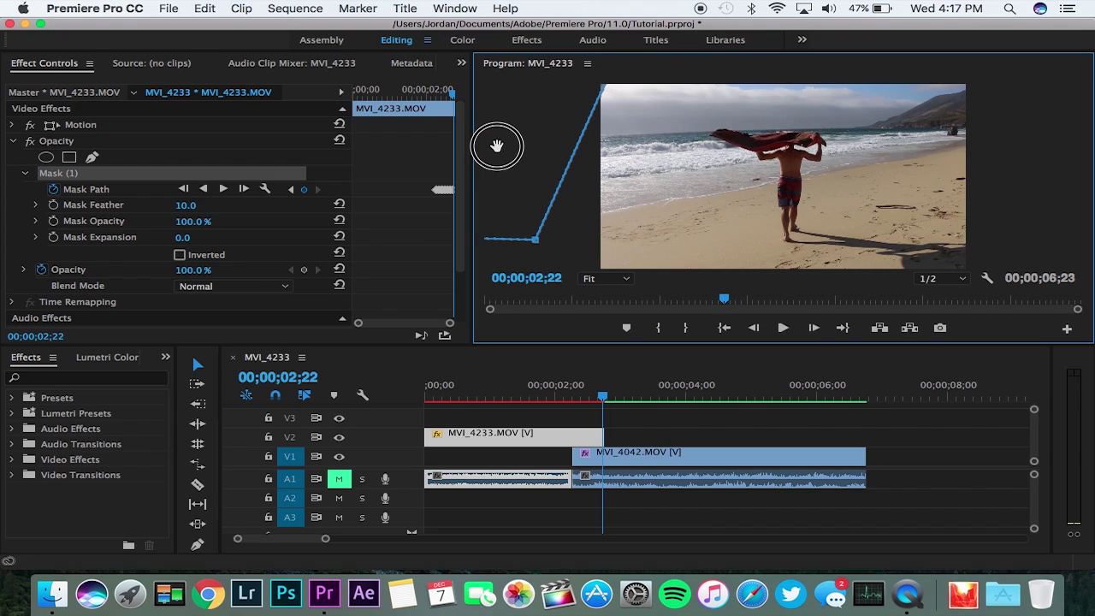
{"action": "left_click", "coordinate": [246, 190]}
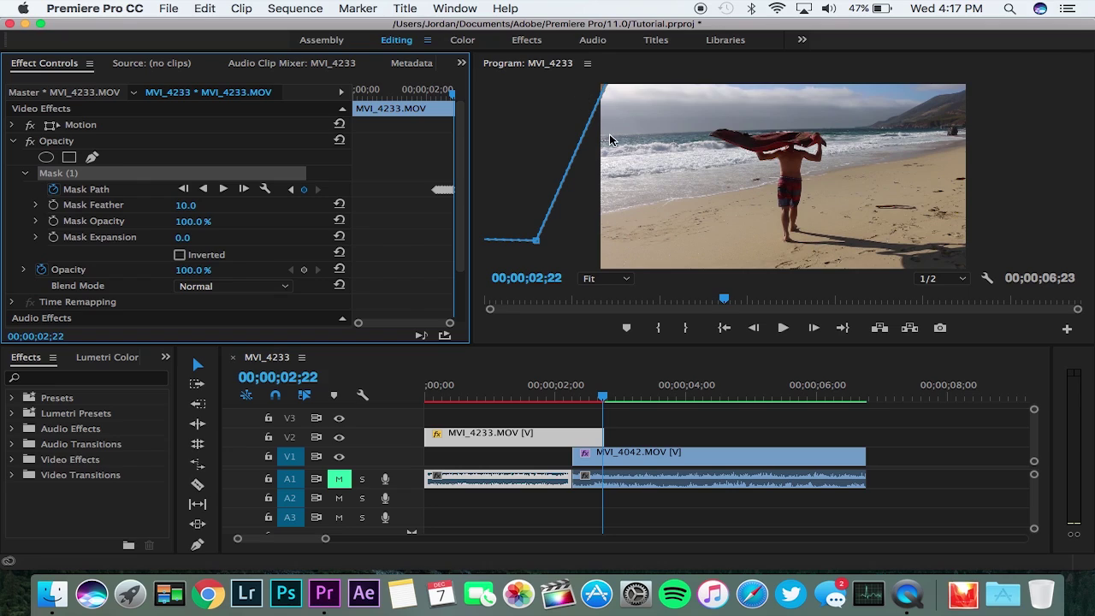
{"action": "left_click_drag", "start_coordinate": [559, 122], "coordinate": [534, 116]}
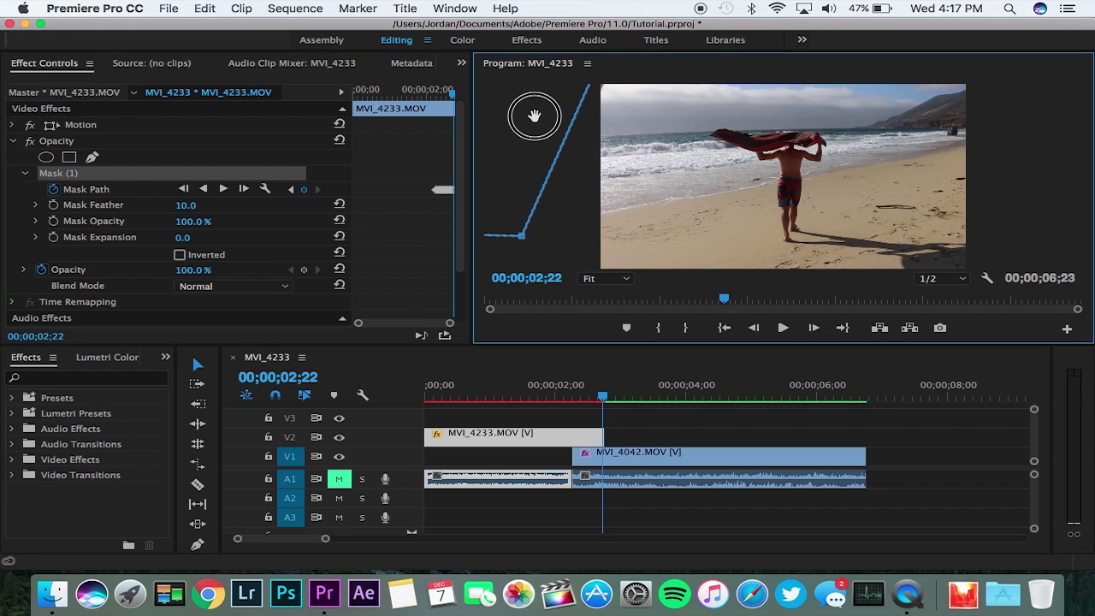
{"action": "left_click", "coordinate": [246, 190]}
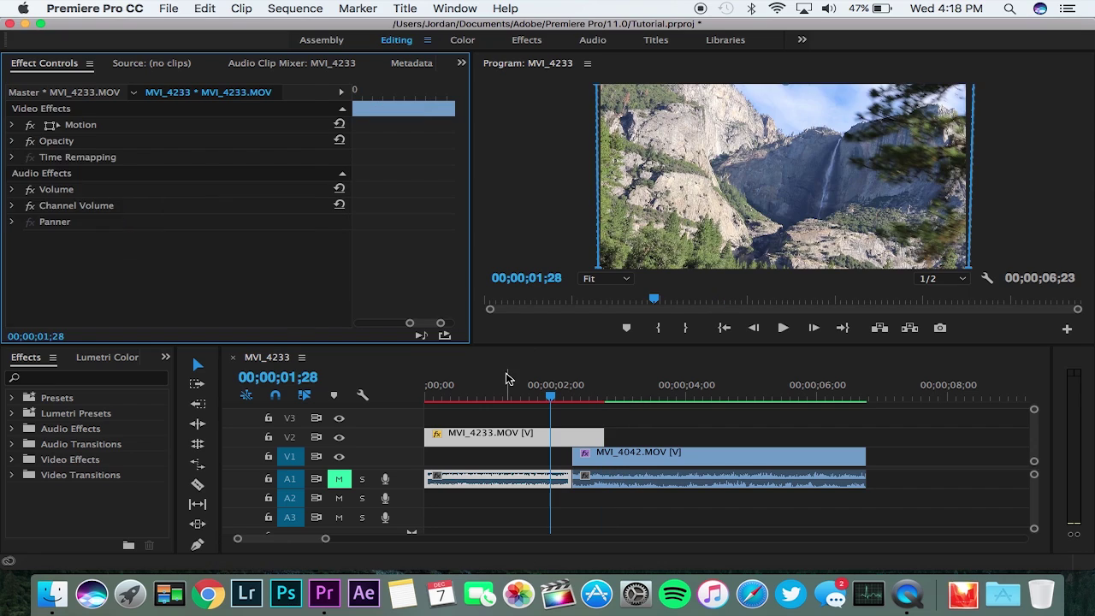
- Render the sequence preview, play the masked transition in the maximized Program monitor and stop playback
{"action": "key", "text": "Return"}
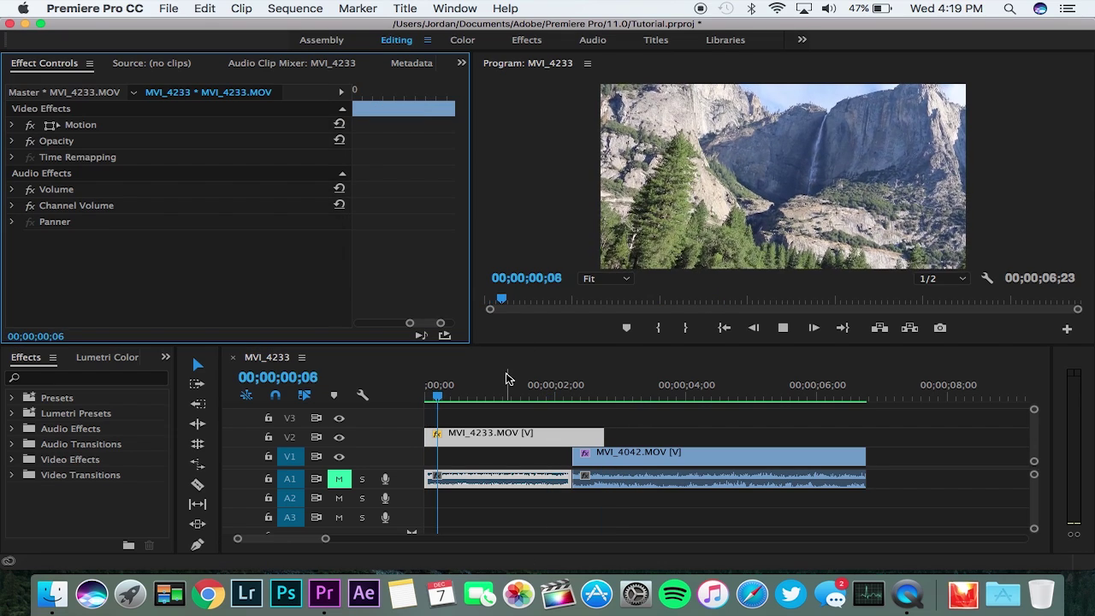
{"action": "key", "text": "XF86AudioRaiseVolume"}
{"action": "key", "text": "grave"}
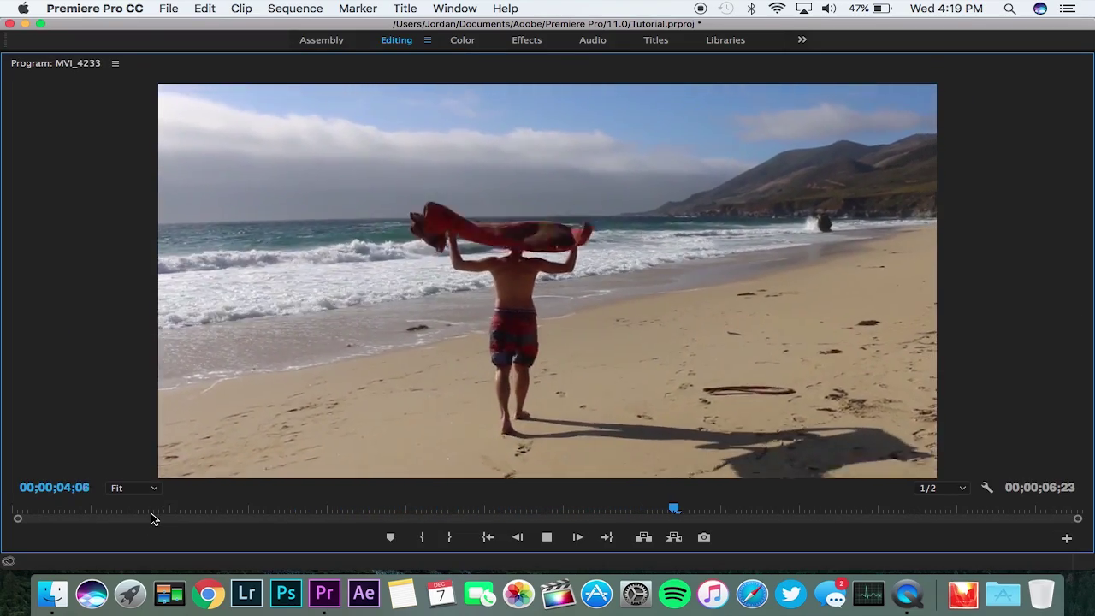
{"action": "key", "text": "space"}
{"action": "left_click", "coordinate": [518, 538]}
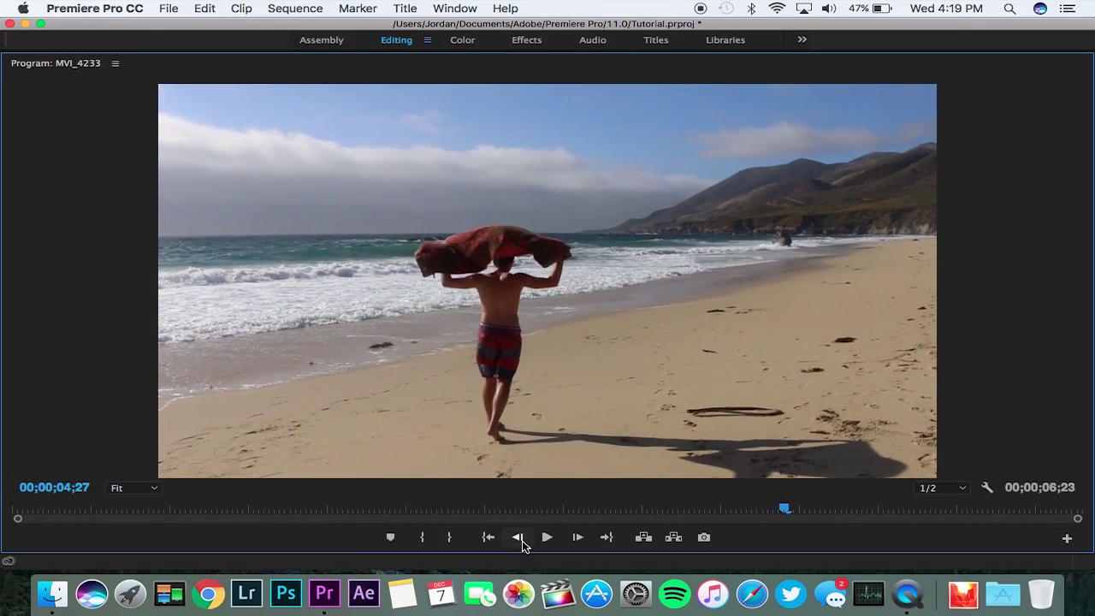
- Replay the masked transition twice in the maximized Program monitor, starting before the tree trunk passes and stopping on the beach clip
{"action": "left_click_drag", "start_coordinate": [796, 510], "coordinate": [101, 517]}
{"action": "key", "text": "space"}
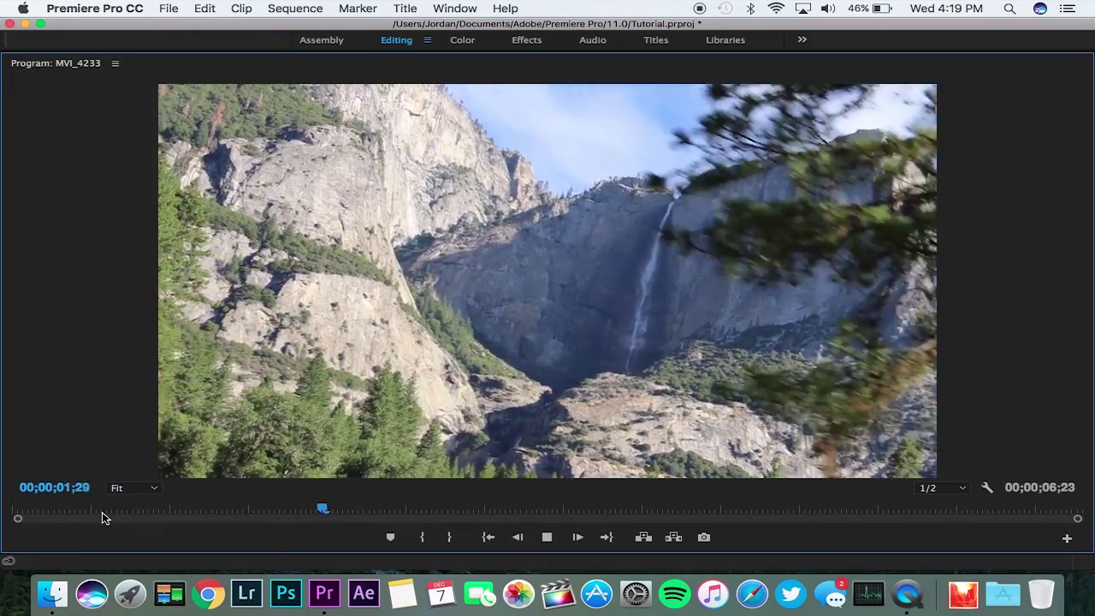
{"action": "key", "text": "space"}
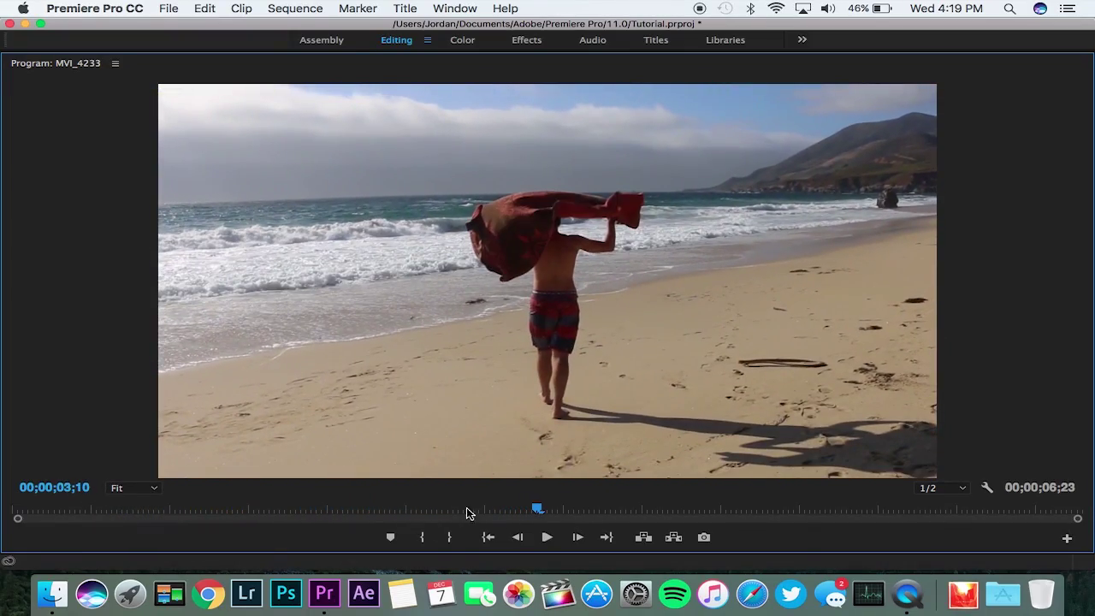
{"action": "left_click_drag", "start_coordinate": [510, 509], "coordinate": [167, 501]}
{"action": "key", "text": "space"}
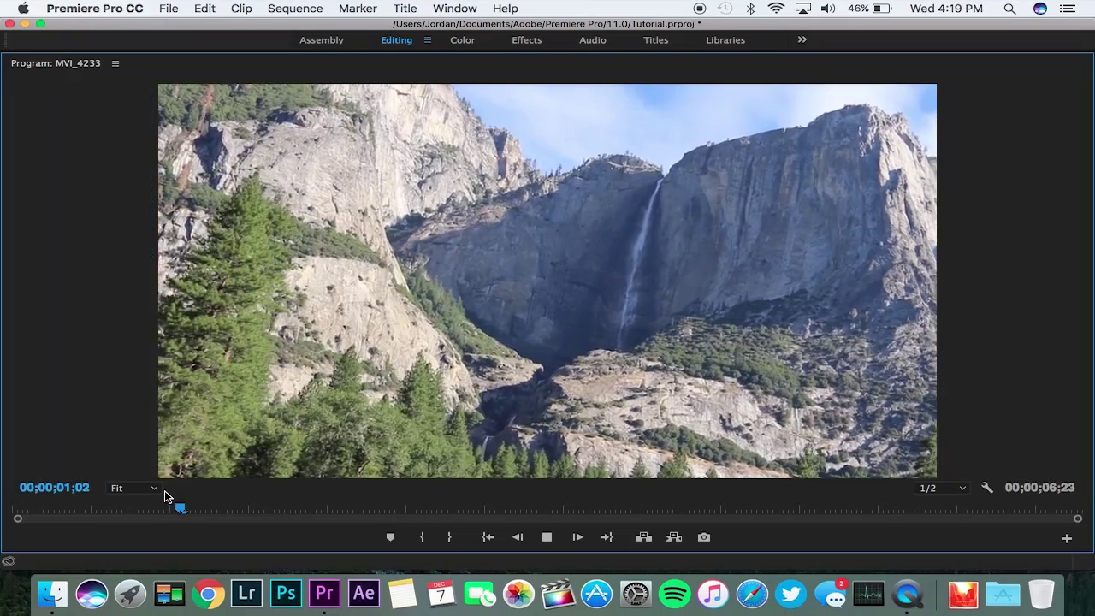
{"action": "key", "text": "space"}
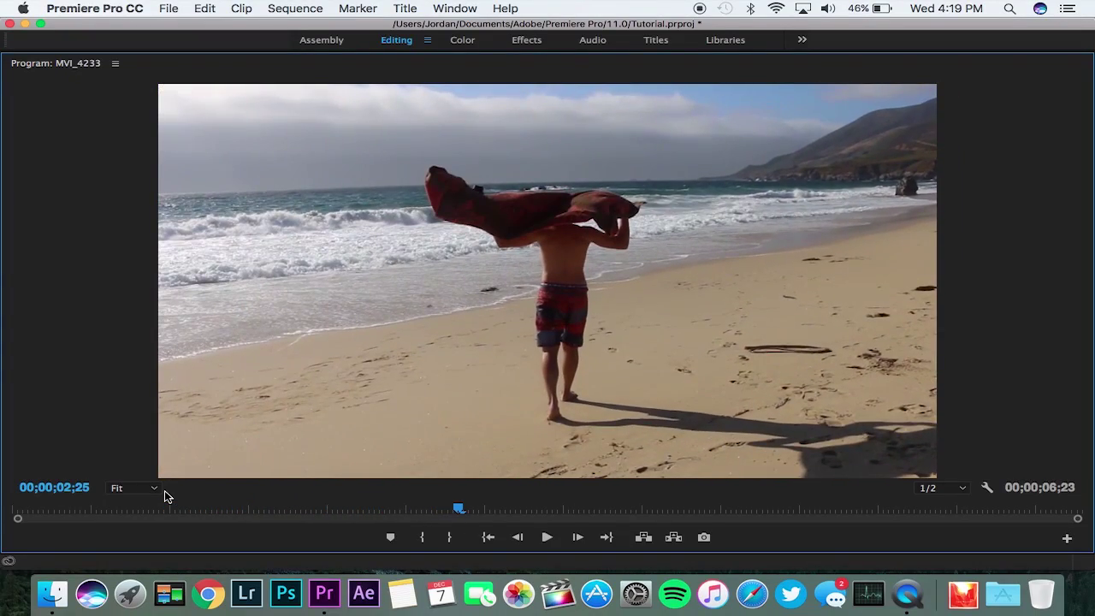
- Restore the Program monitor to its normal size and move the playhead back five frames to 00;00;02;20
{"action": "key", "text": "grave"}
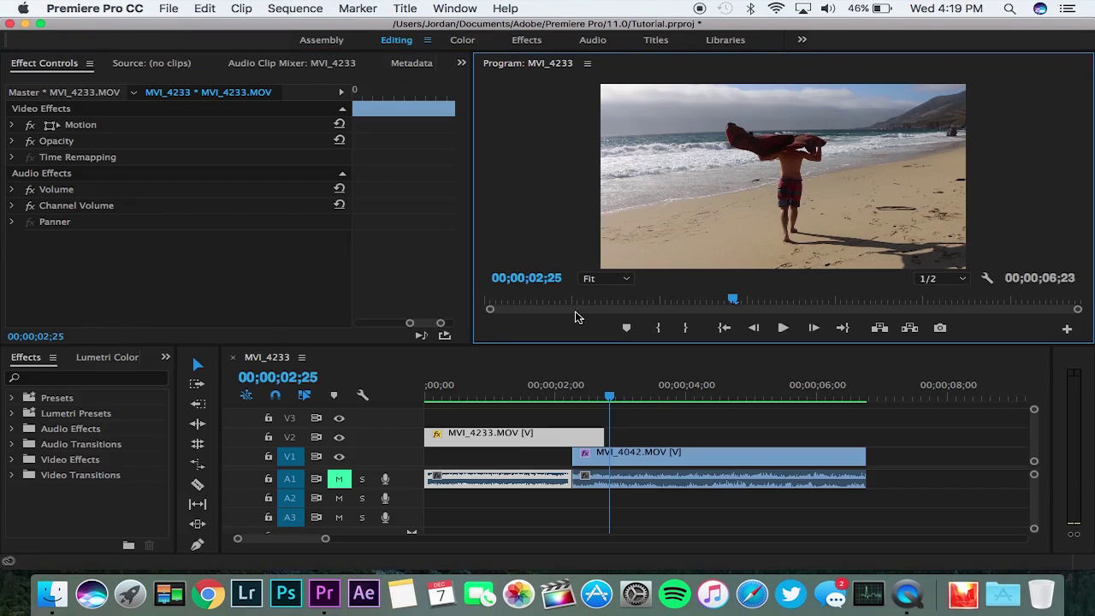
{"action": "key", "text": "shift+Left"}
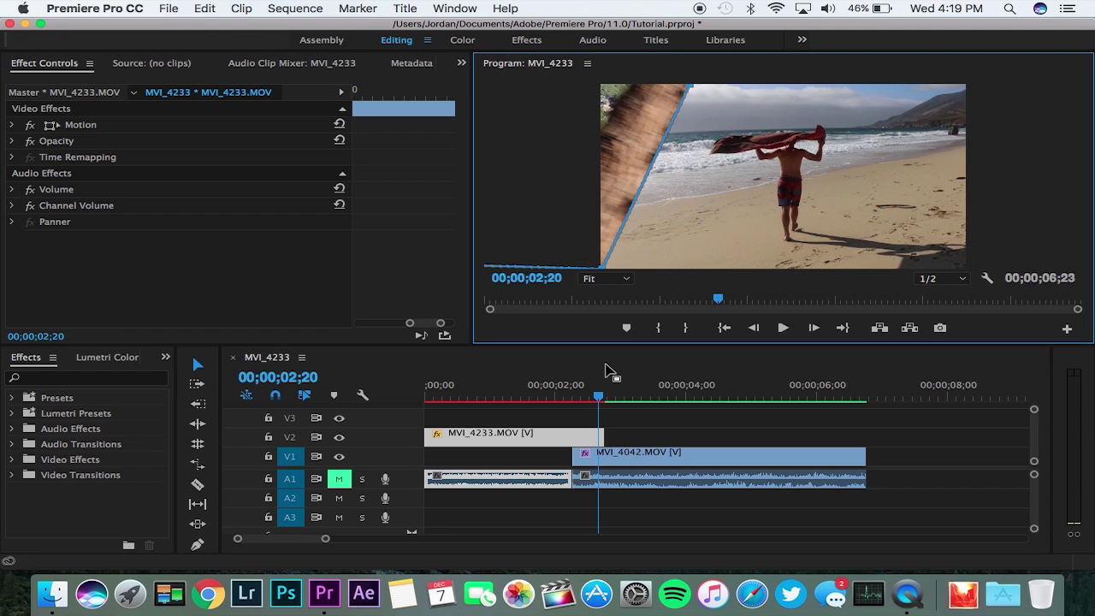